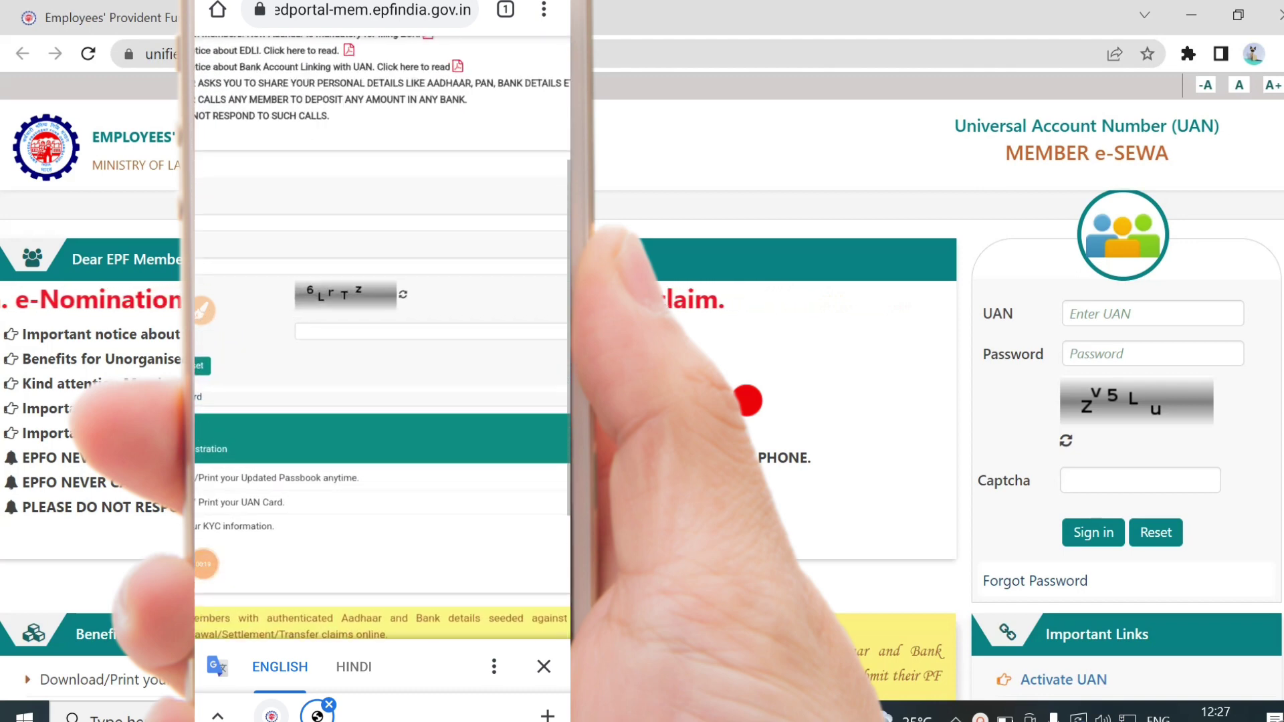
Enter the member's UAN and account password on the sign-in form, then refresh the captcha image
left_click(1101, 314)
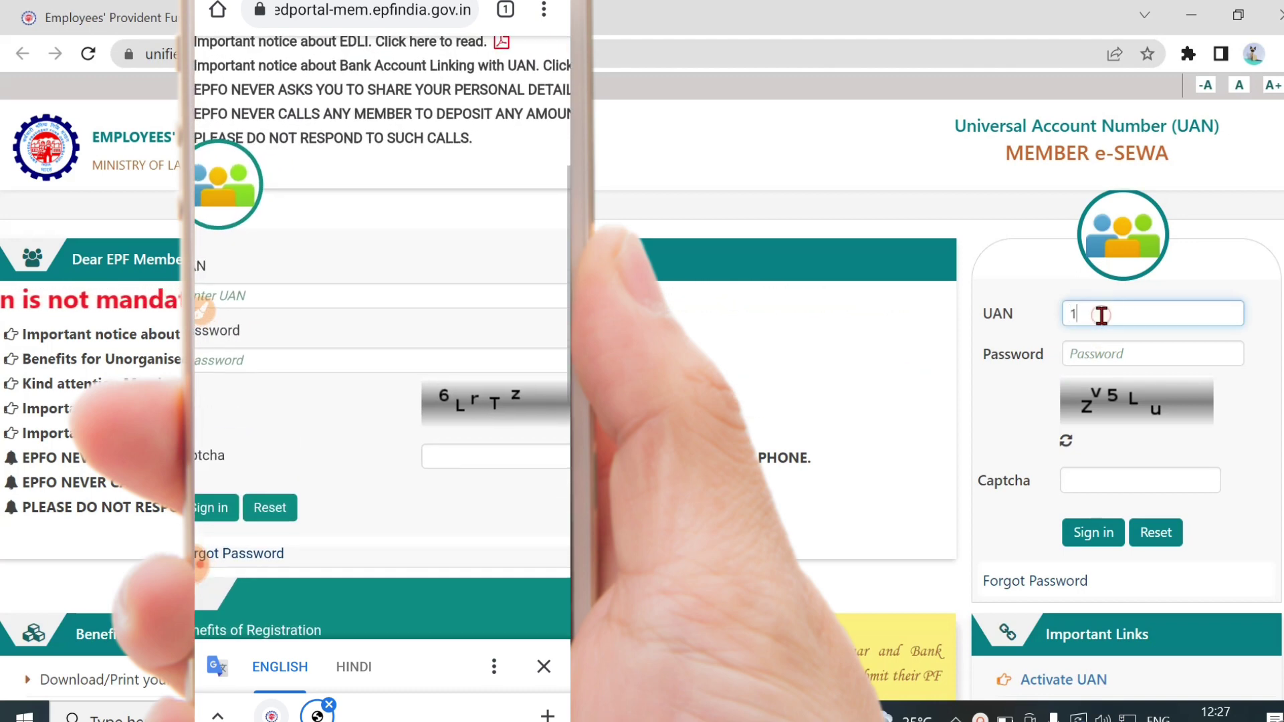
left_click(1081, 343)
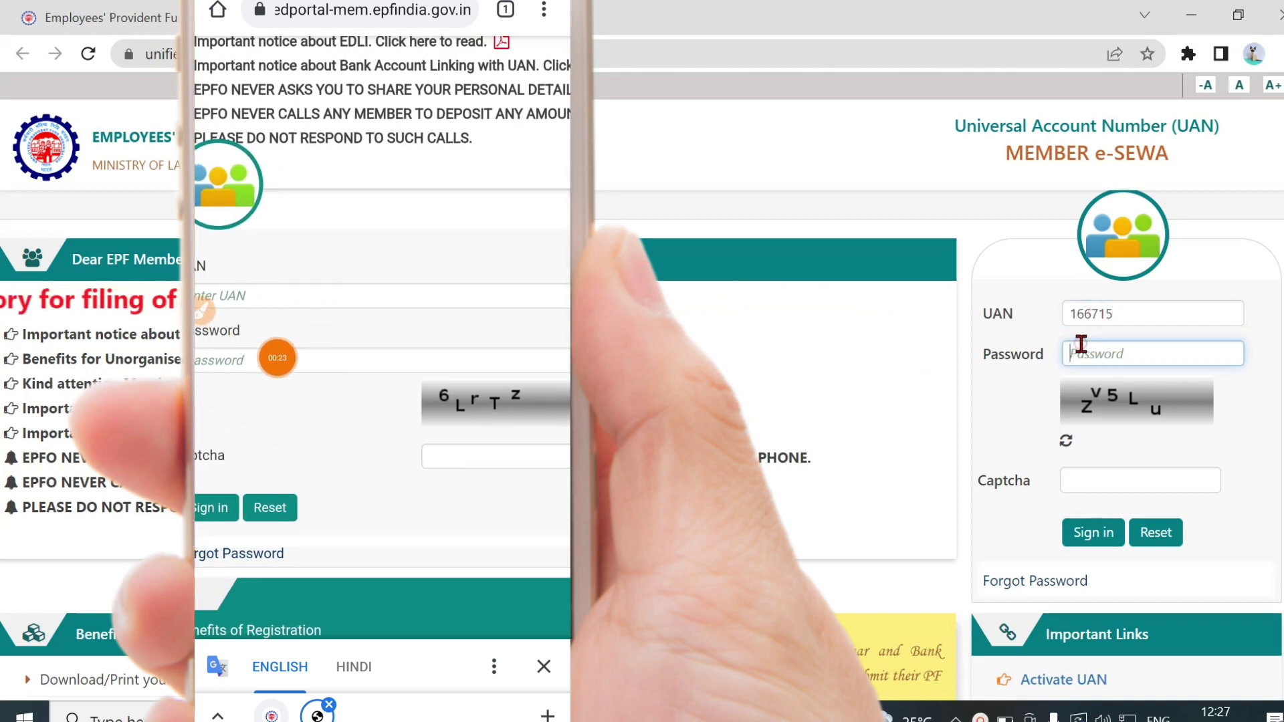
type("******")
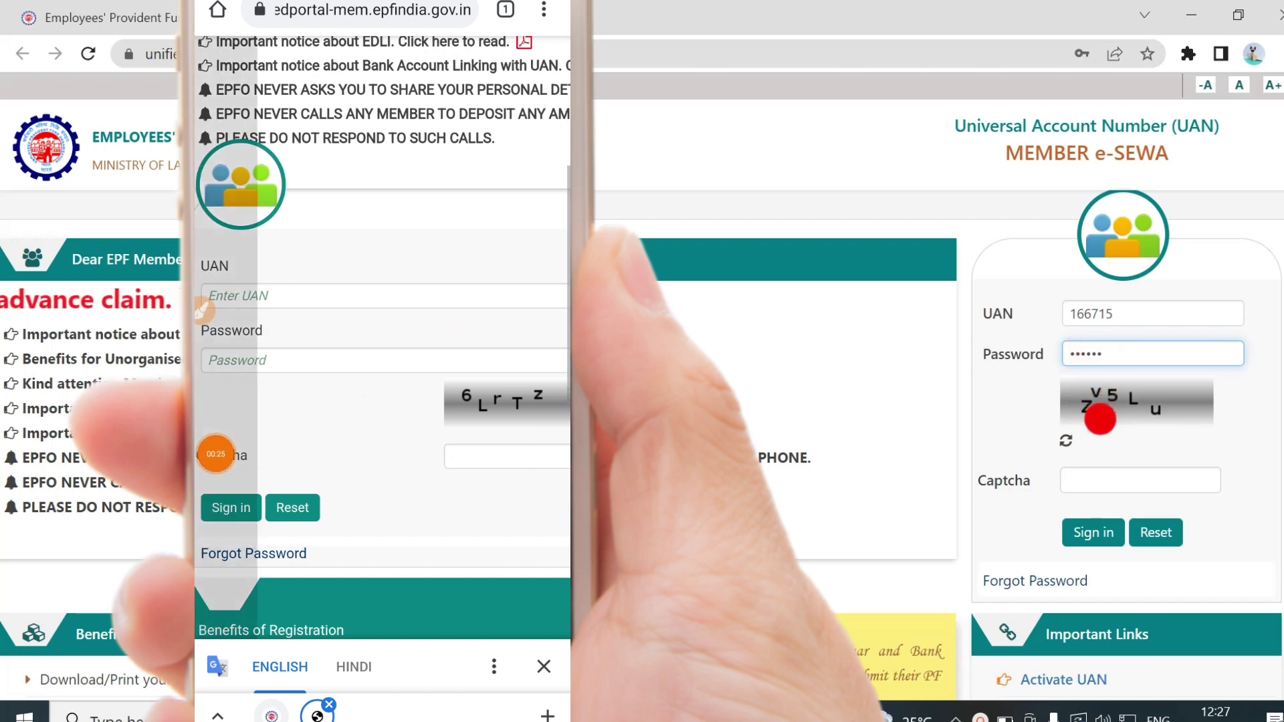
left_click(1093, 492)
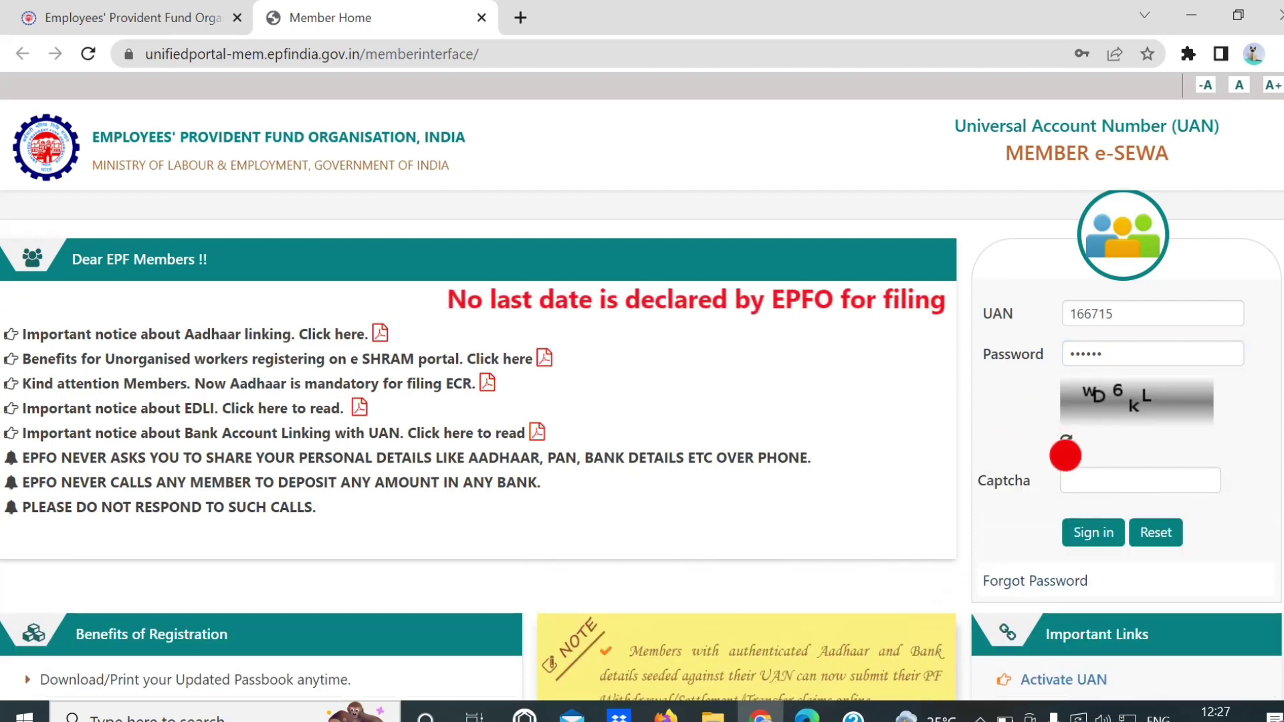
left_click(1067, 440)
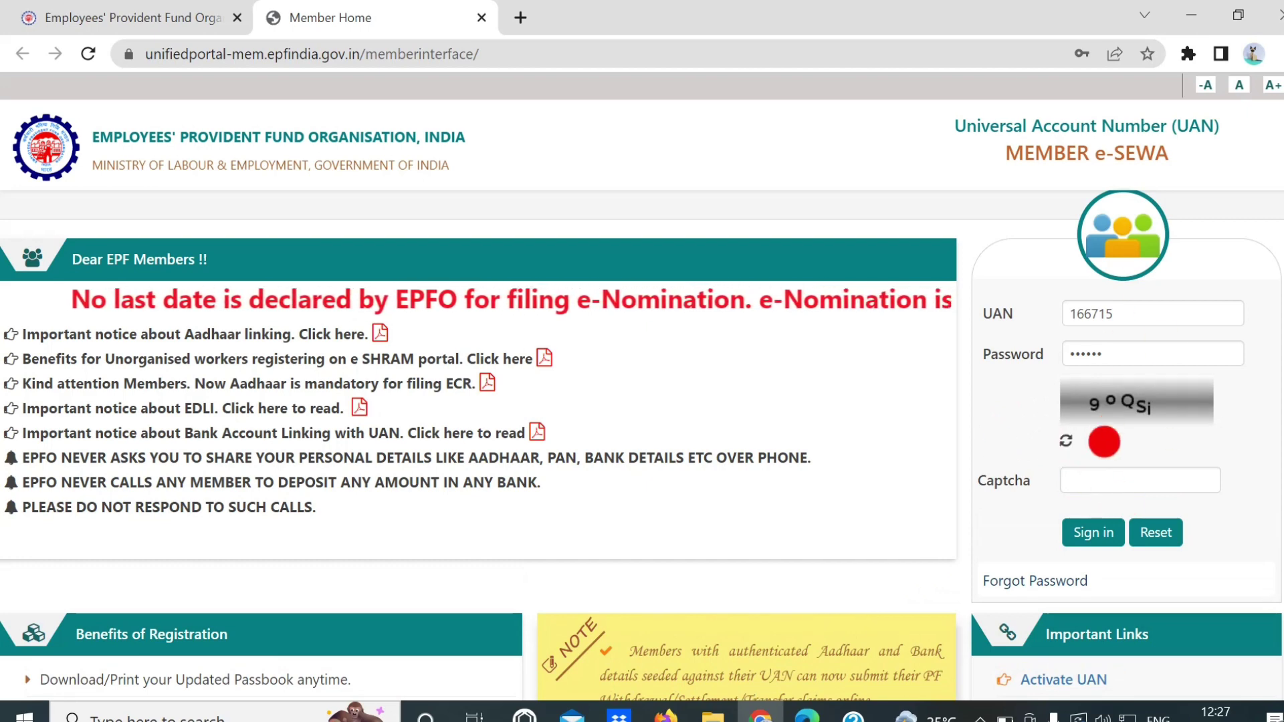
Sign in and postpone the e-nomination alert with Later
left_click(1077, 543)
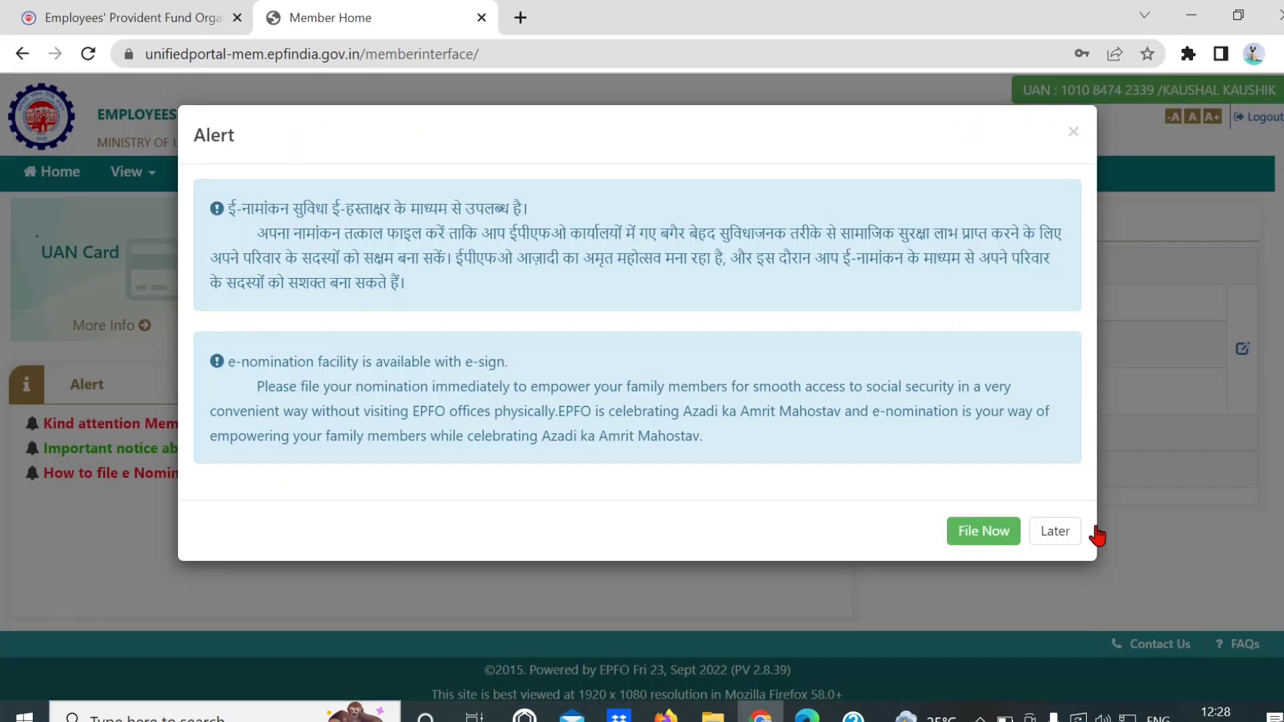
left_click(1051, 532)
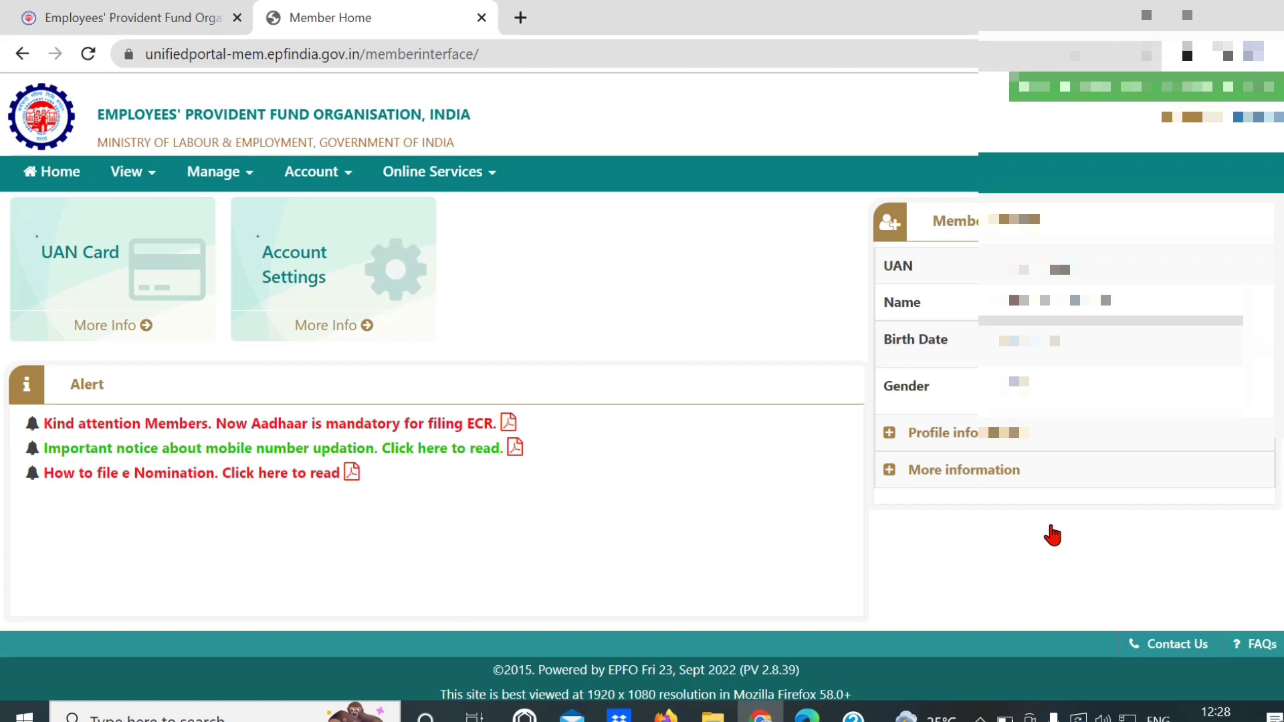
View the KYC page under Manage, showing Bank verified and PAN and Aadhaar approved
left_click(220, 173)
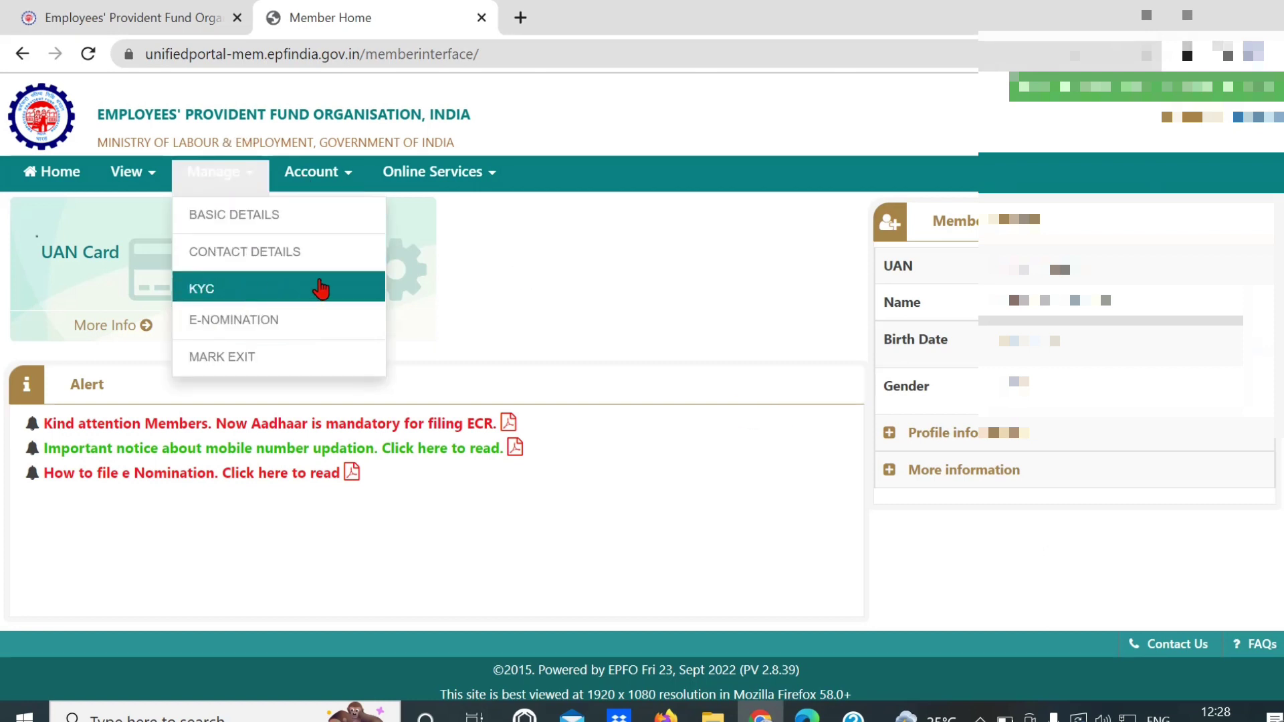
left_click(247, 296)
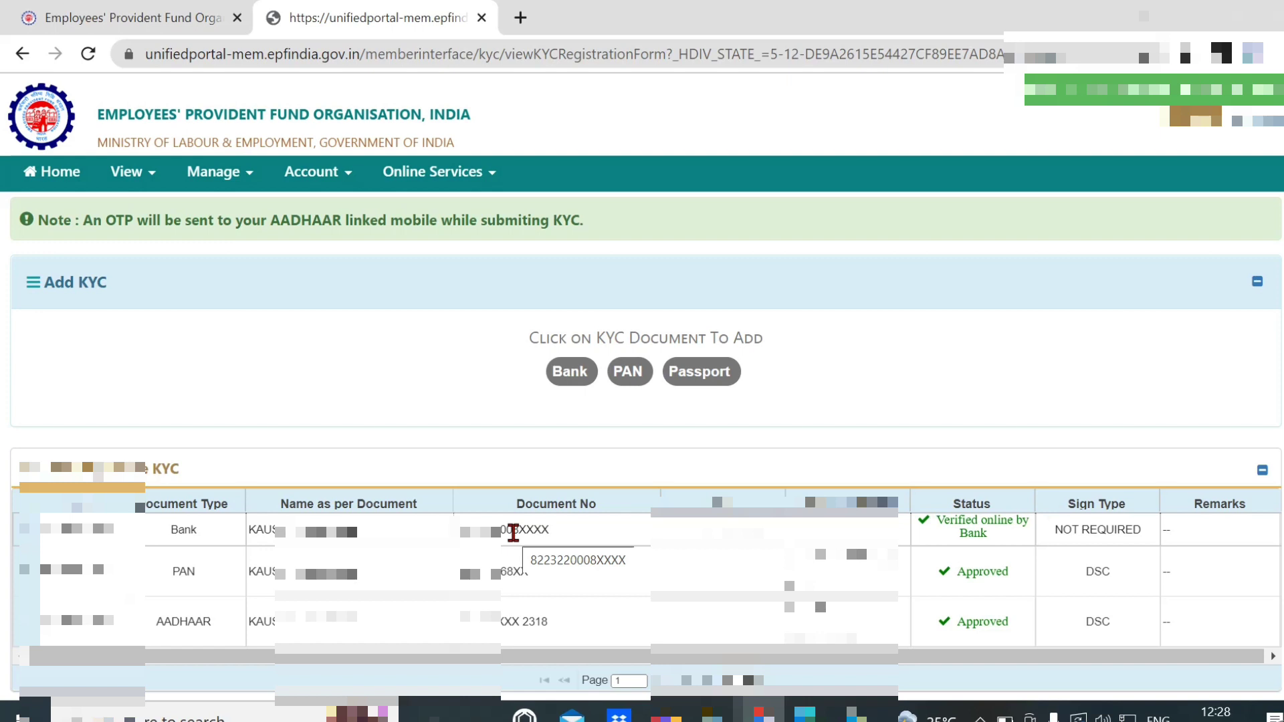
left_click(456, 176)
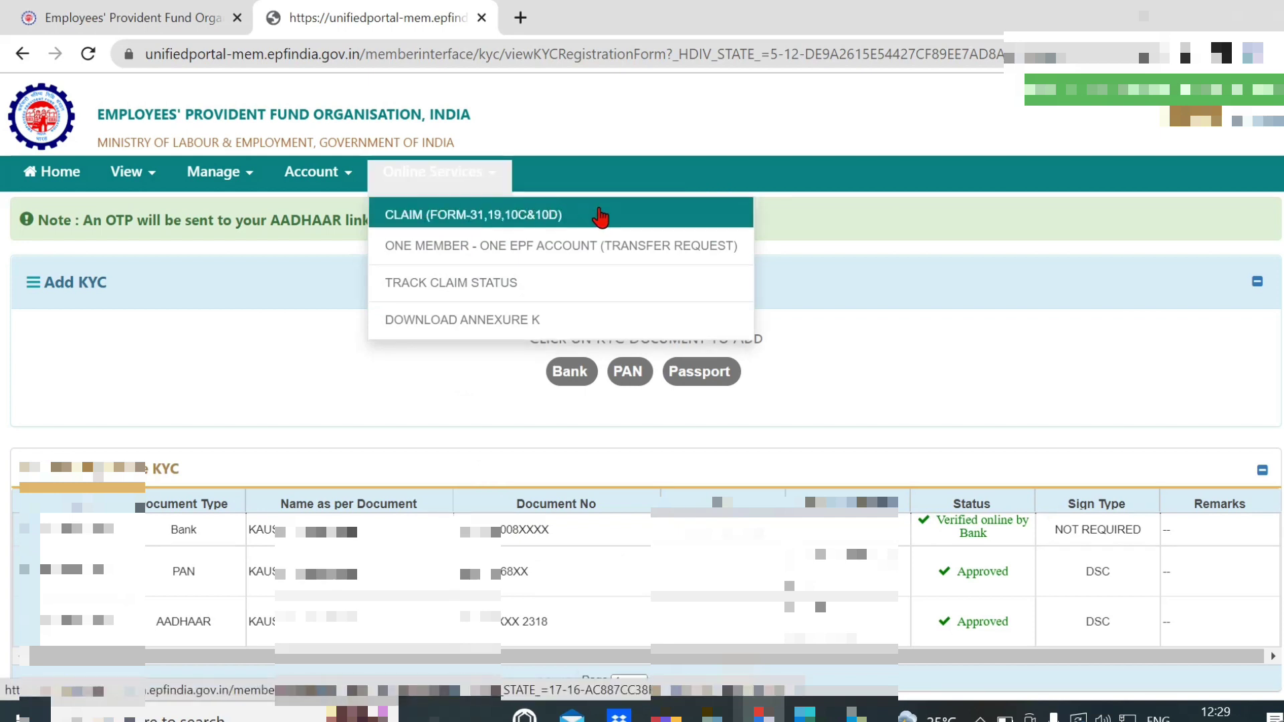
Open the Online Claim (Form-31,19,10C&10D) page from Online Services
left_click(519, 214)
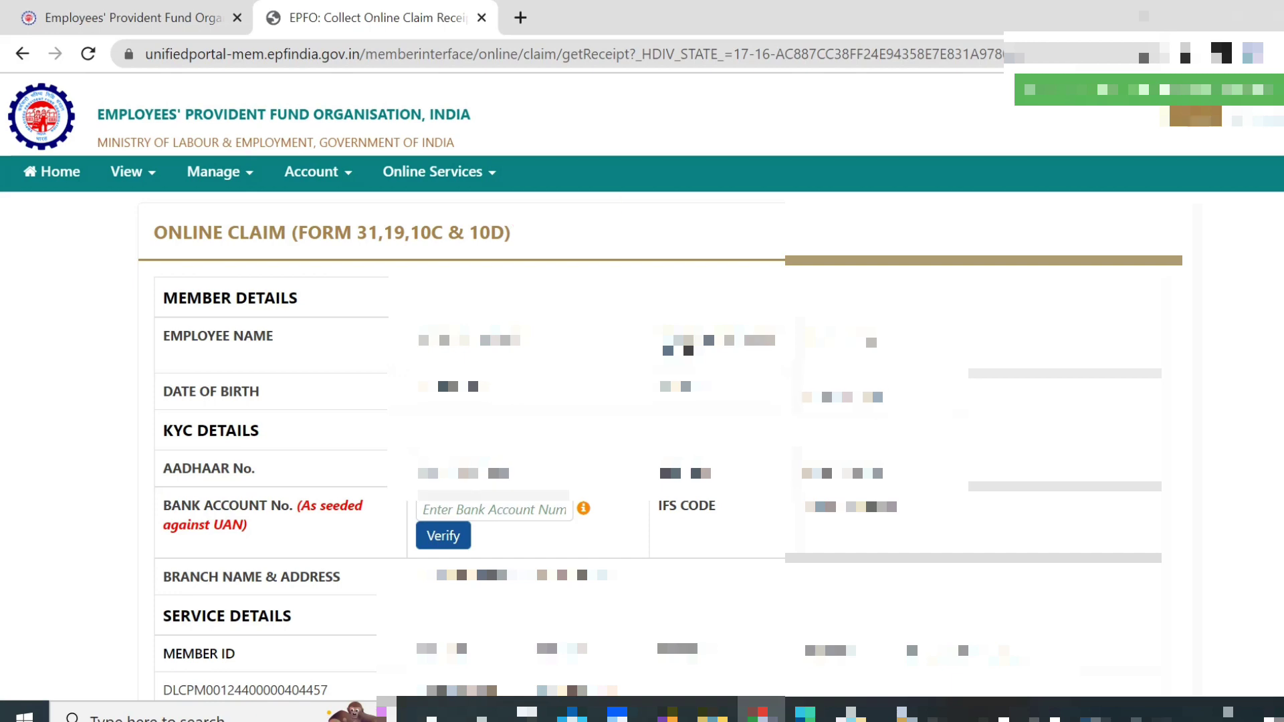
scroll(491, 307, "down", 3)
left_click(396, 320)
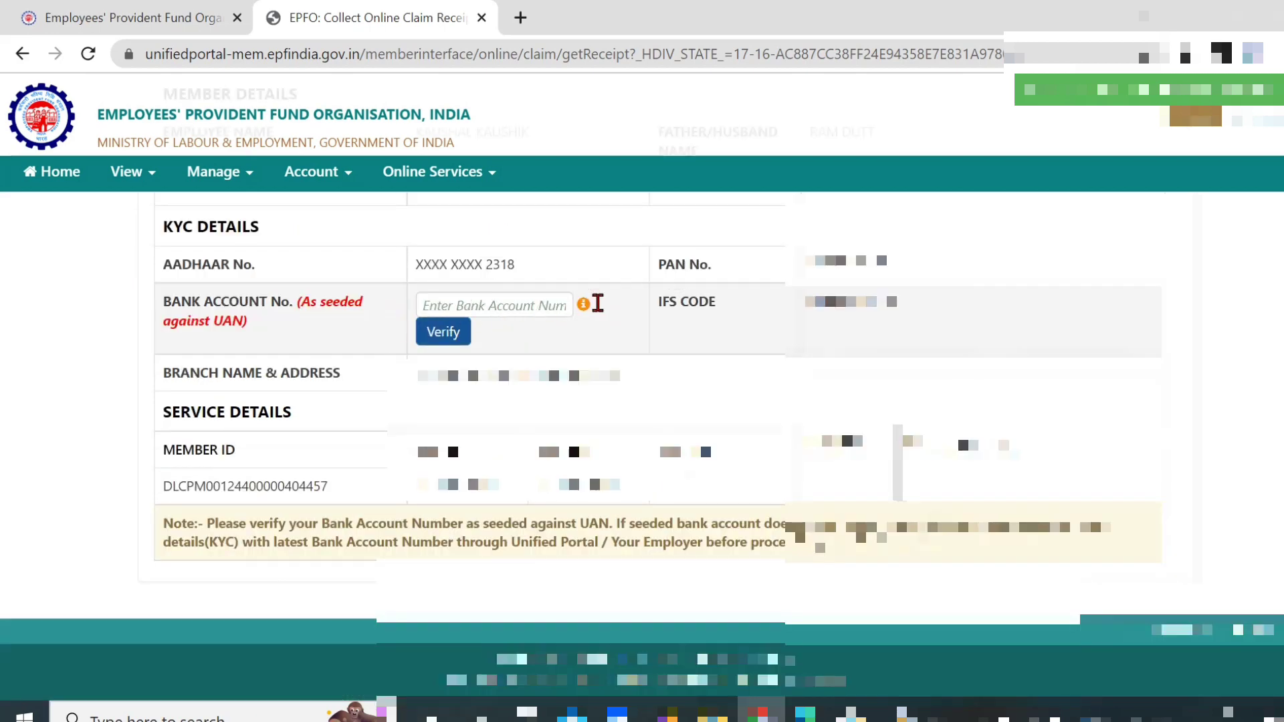
left_click(484, 306)
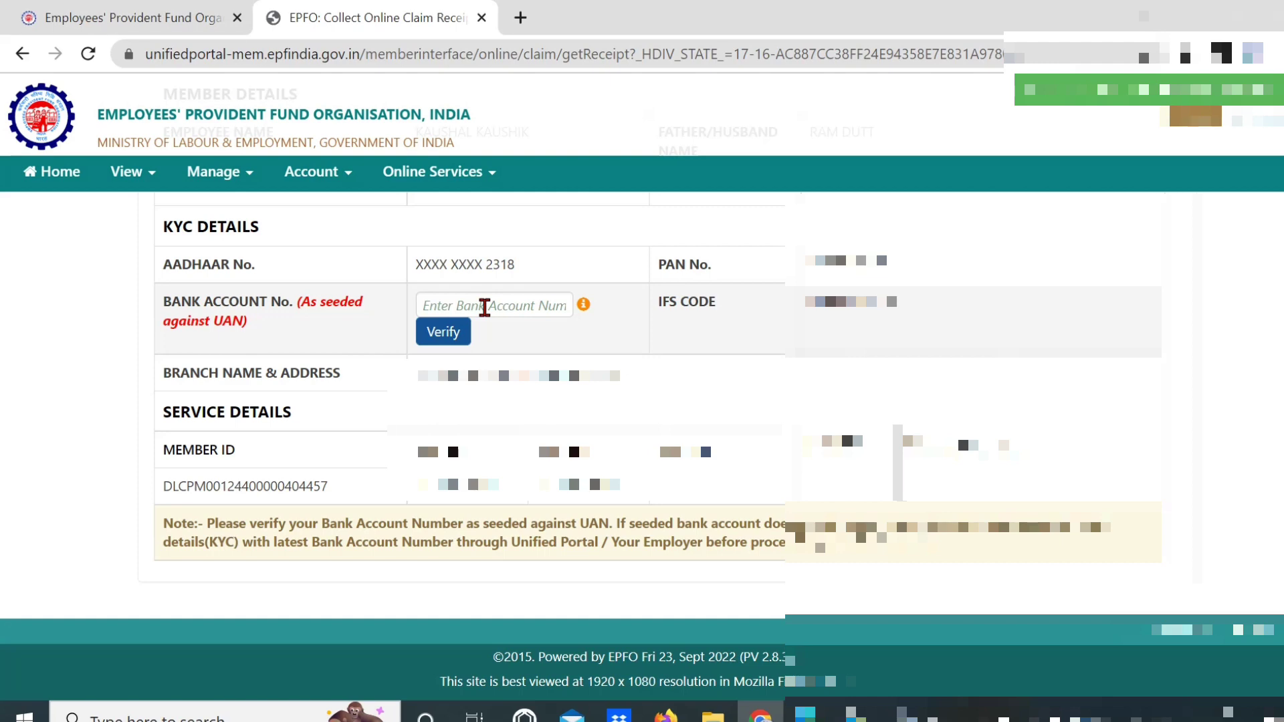
Enter and verify the member's bank account number, accepting the Certificate of Undertaking
left_click(529, 306)
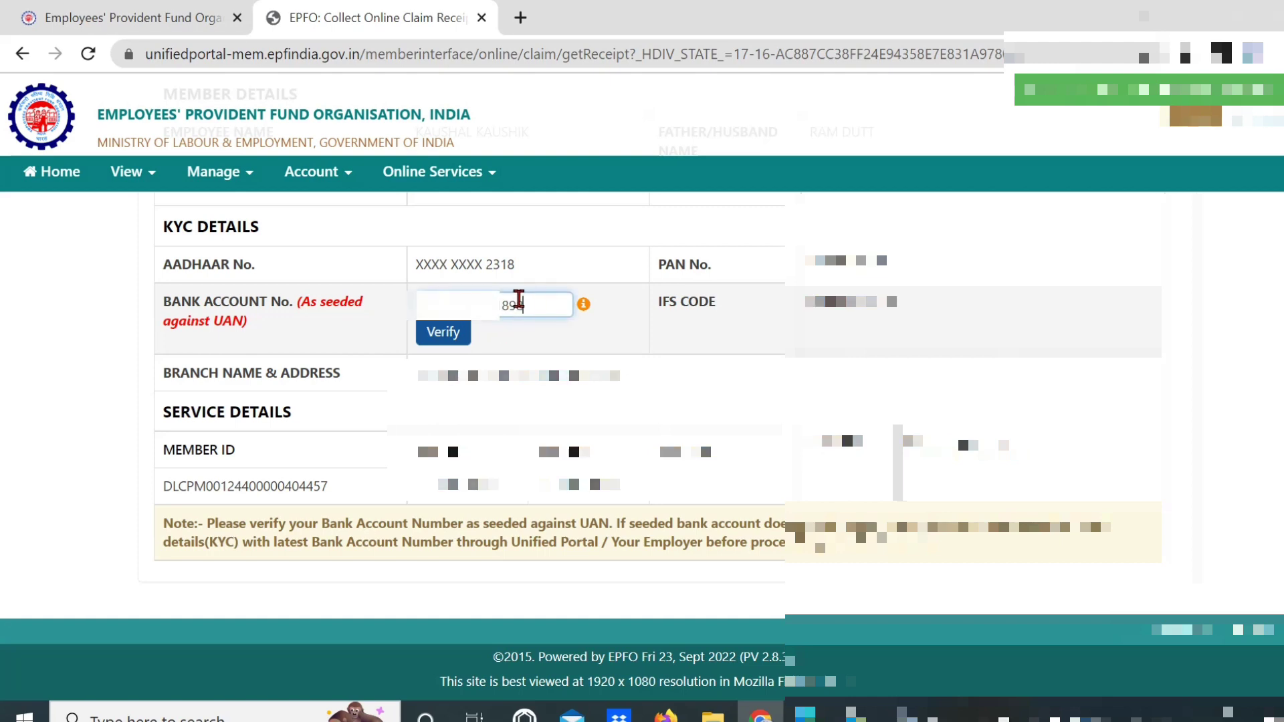
left_click(445, 332)
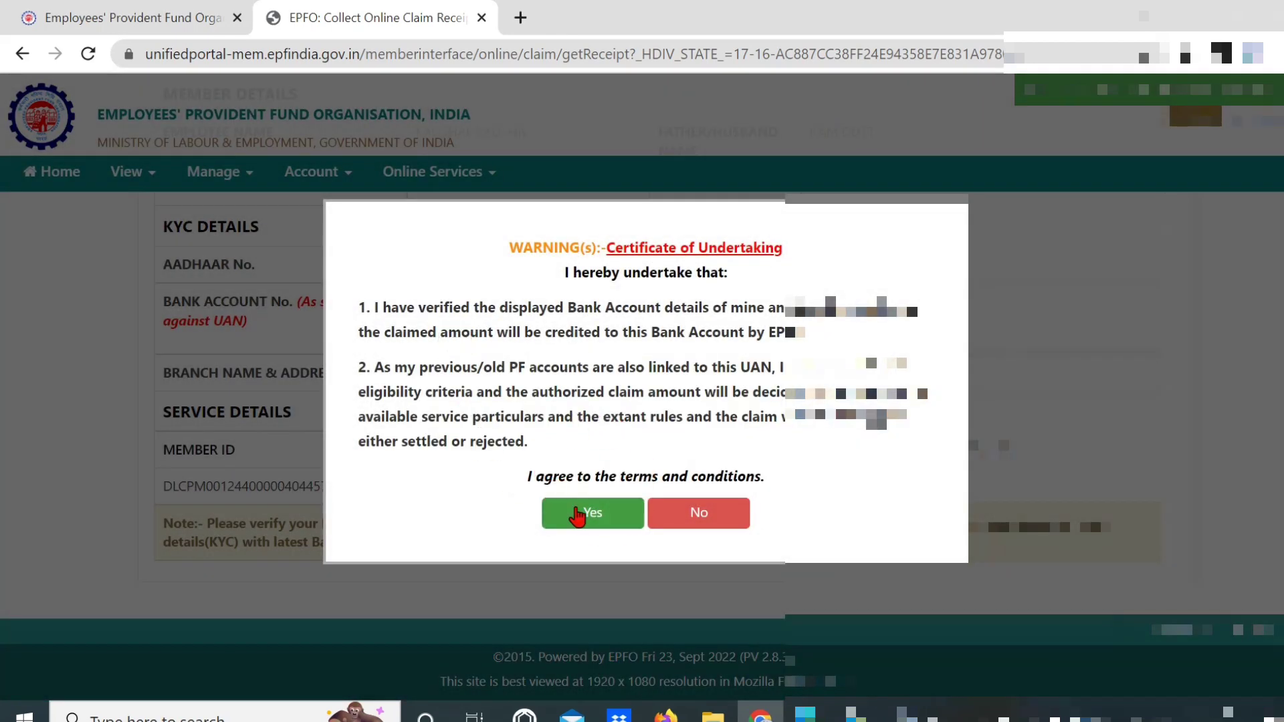
left_click(578, 515)
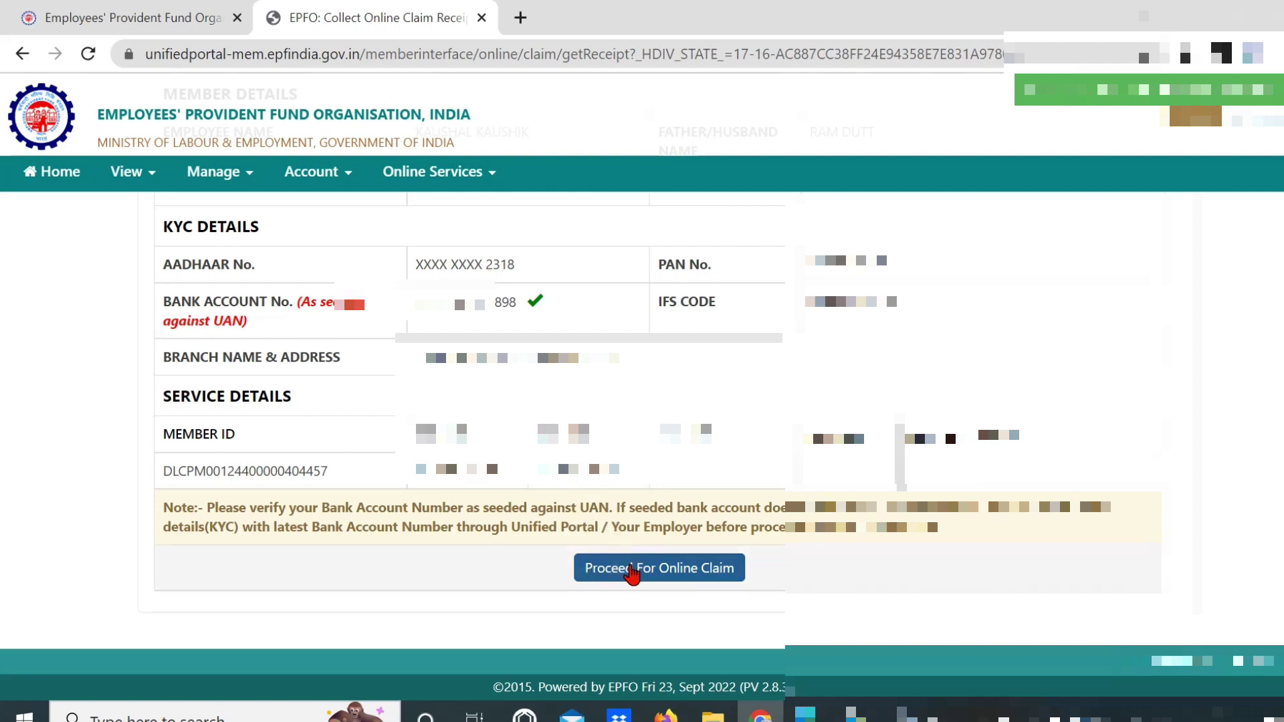
Proceed to the online claim, apply for PF ADVANCE (FORM-31), and select the employer's service
left_click(634, 572)
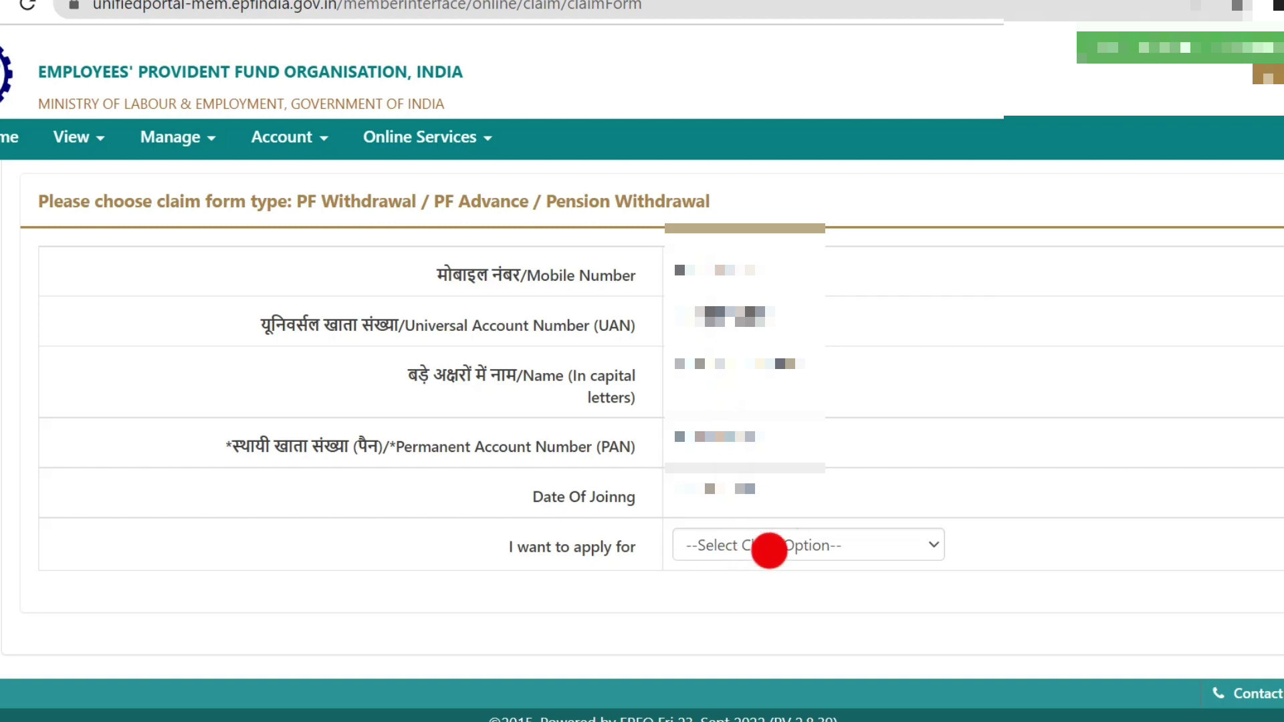
left_click(868, 545)
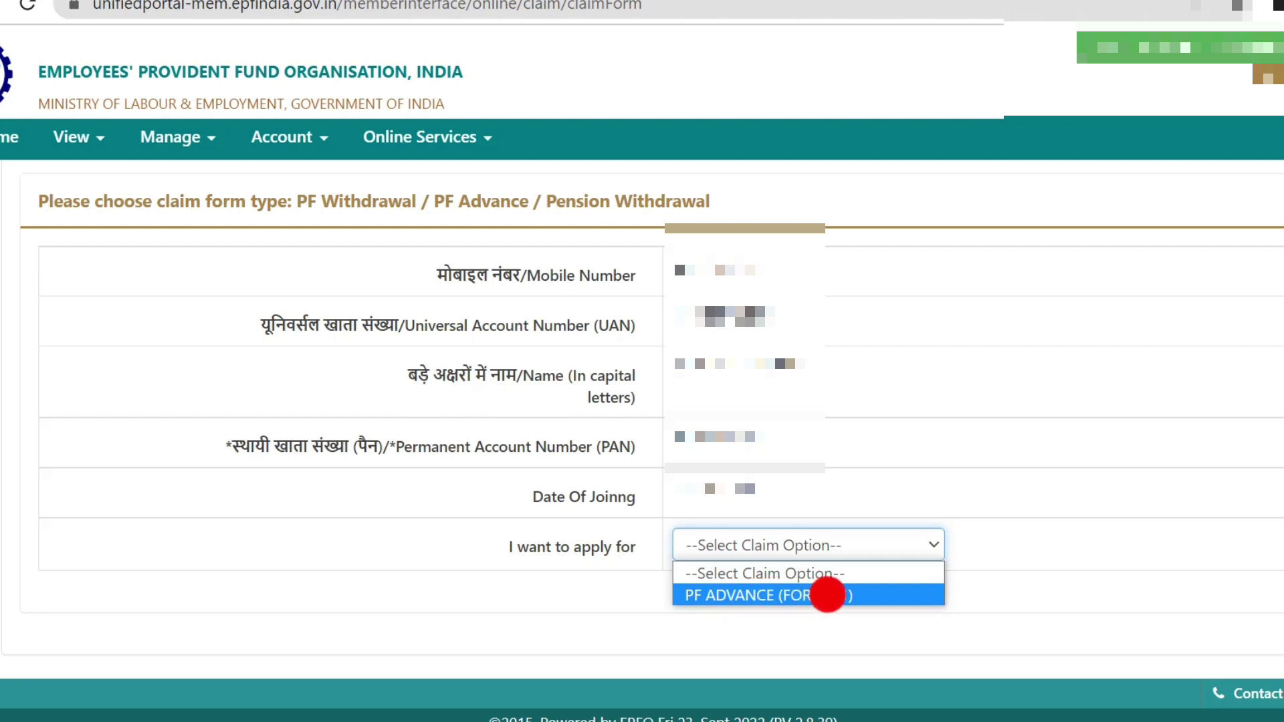
left_click(827, 595)
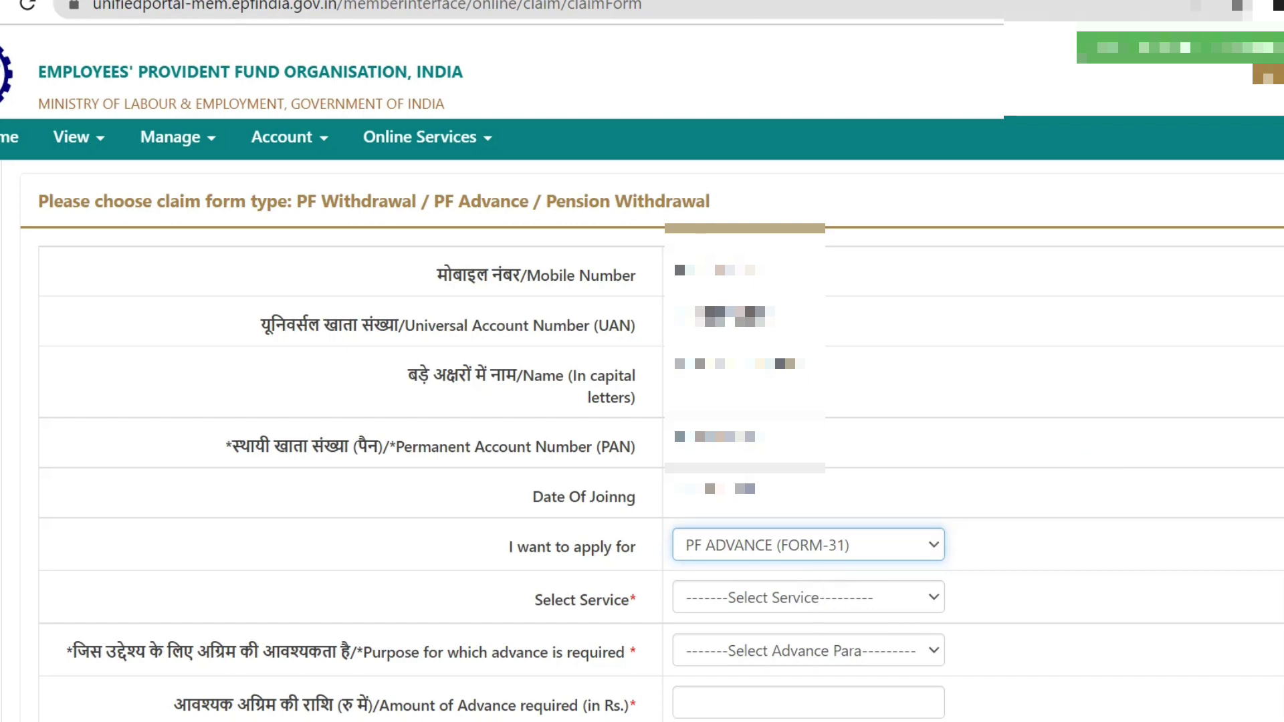
scroll(667, 241, "down", 5)
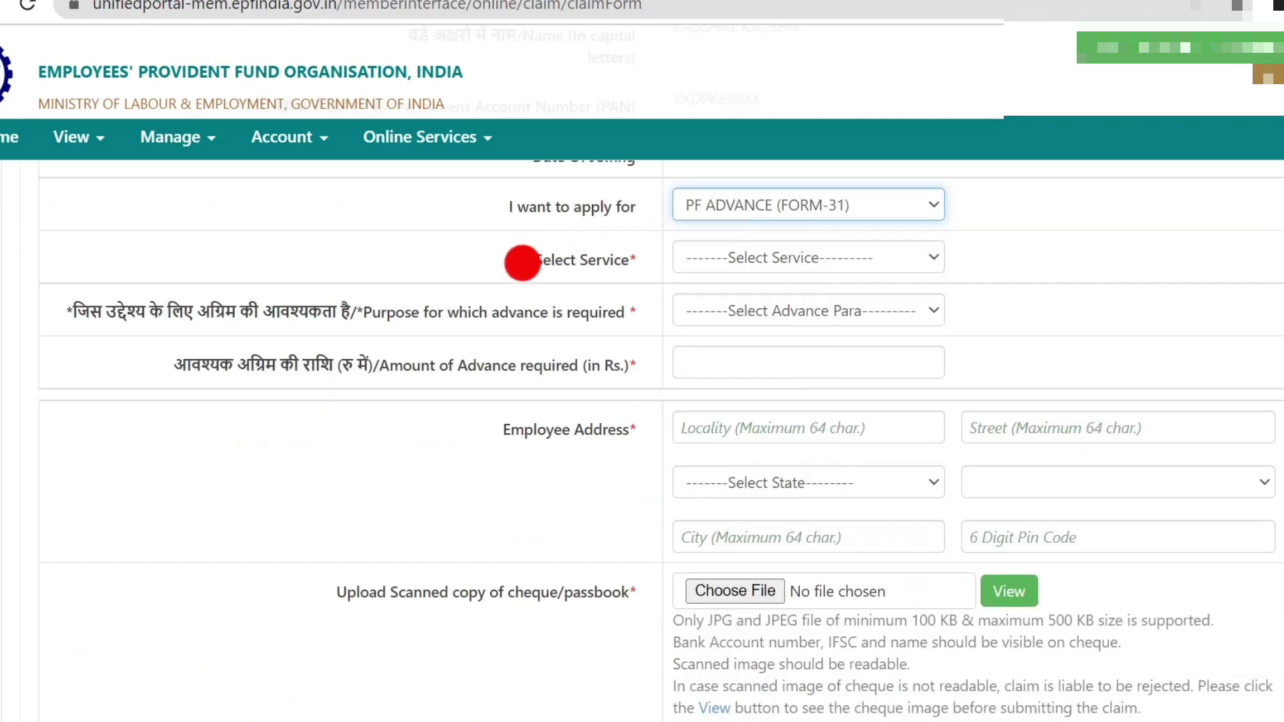
left_click(807, 256)
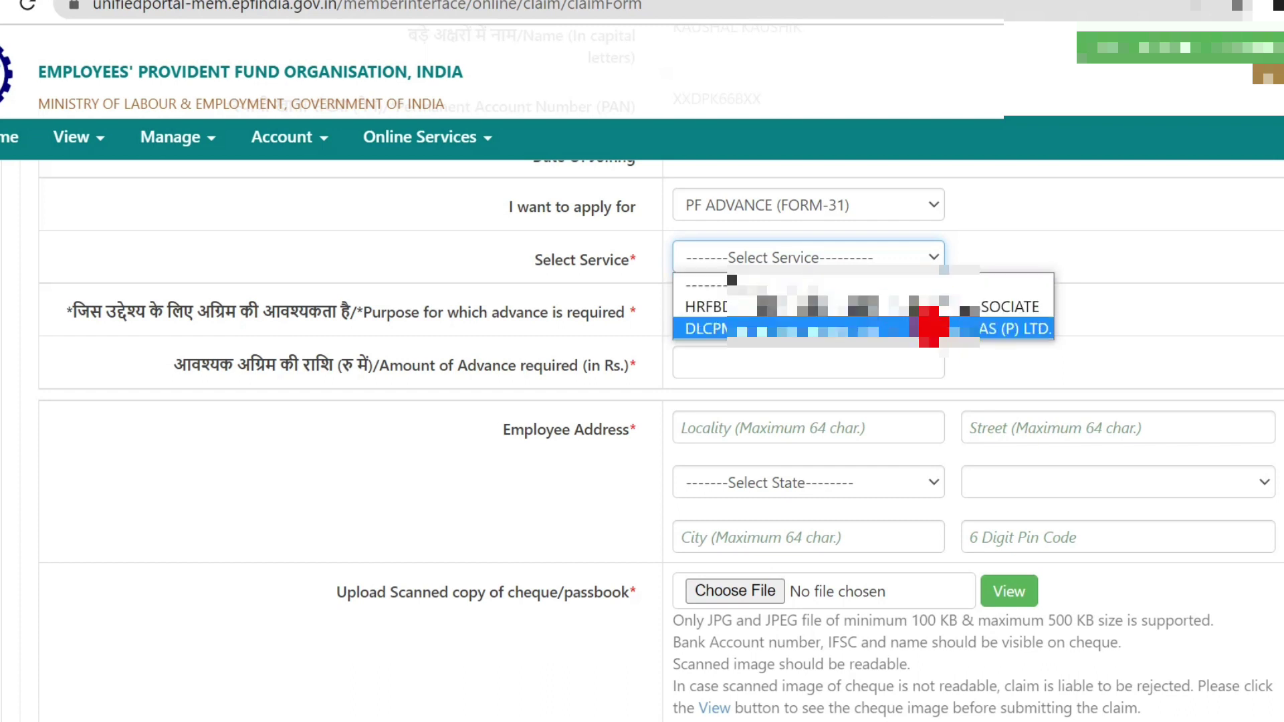
left_click(914, 327)
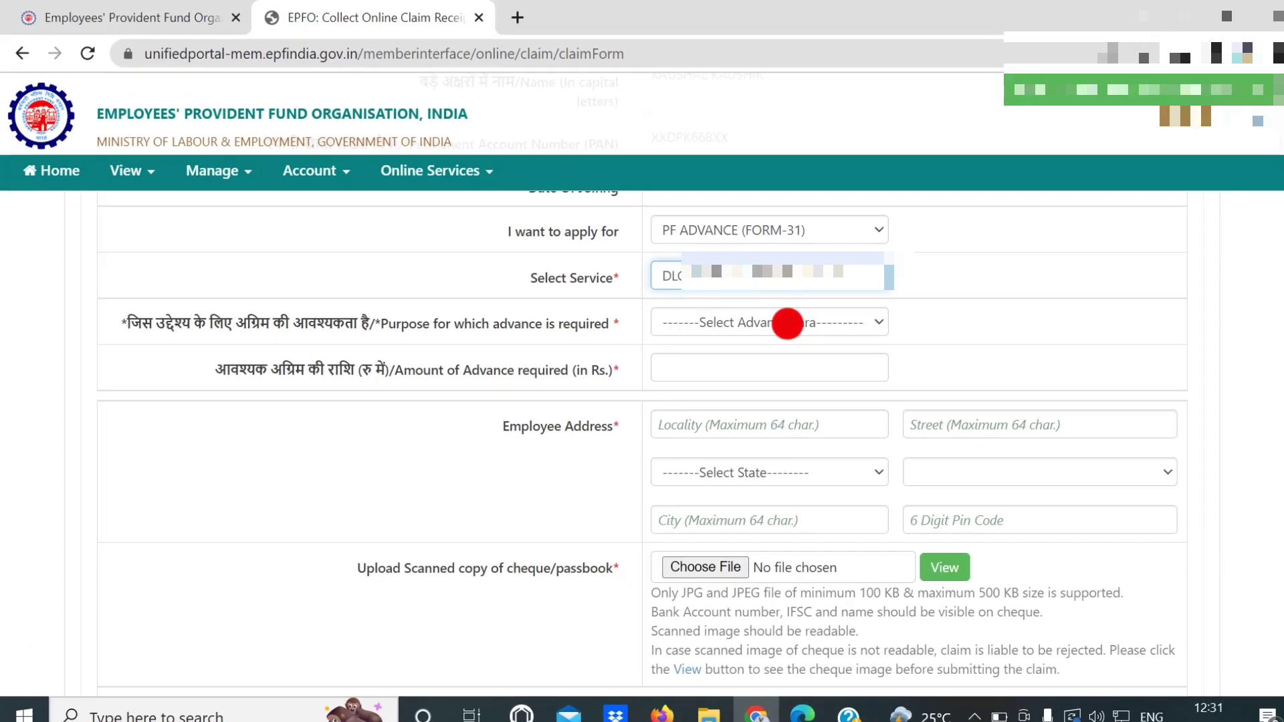
Choose Illness as the purpose for the Form-31 advance
left_click(787, 324)
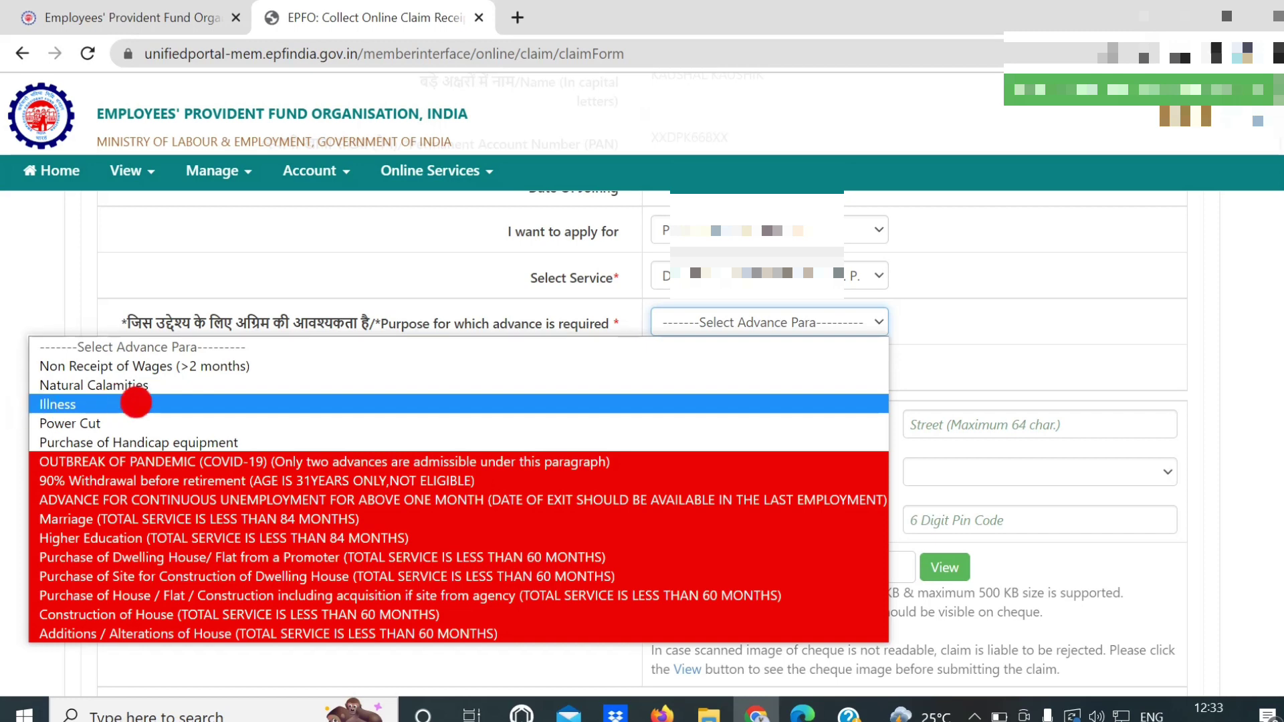
left_click(136, 402)
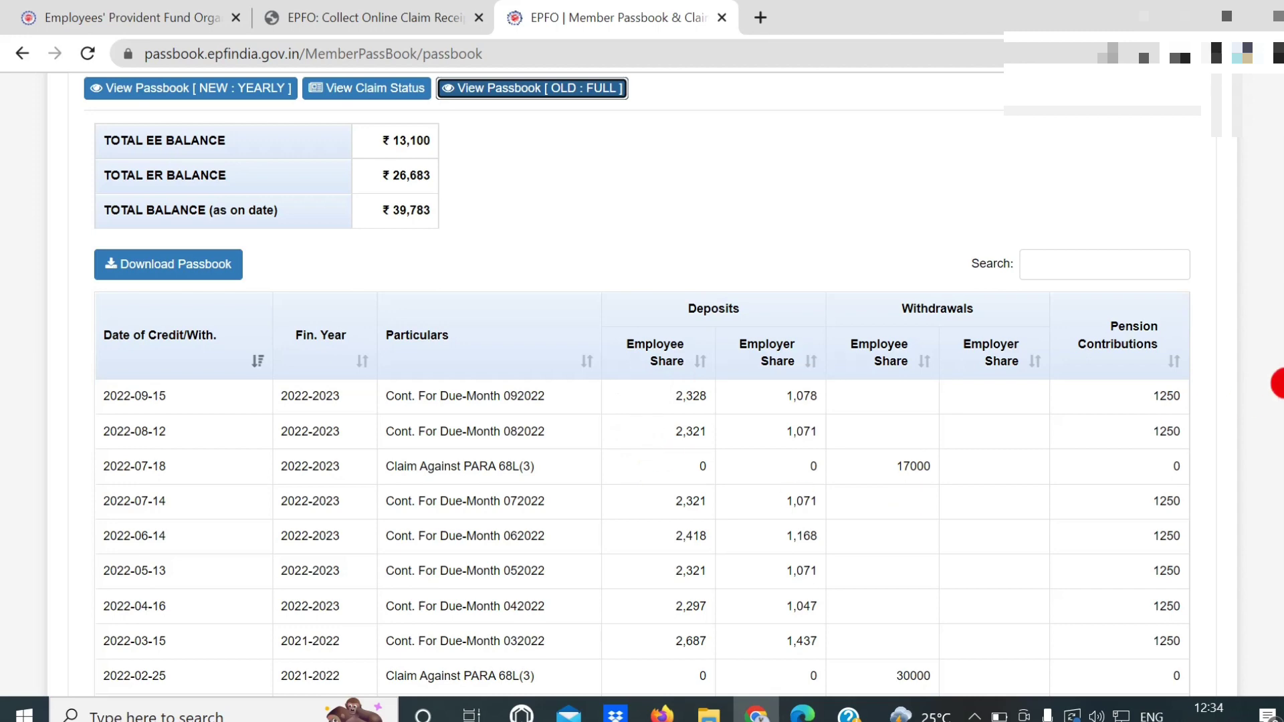
Scroll the full passbook to the ₹39,783 GRAND TOTAL and the 17000 and 30000 withdrawals
scroll(1277, 383, "down", 2)
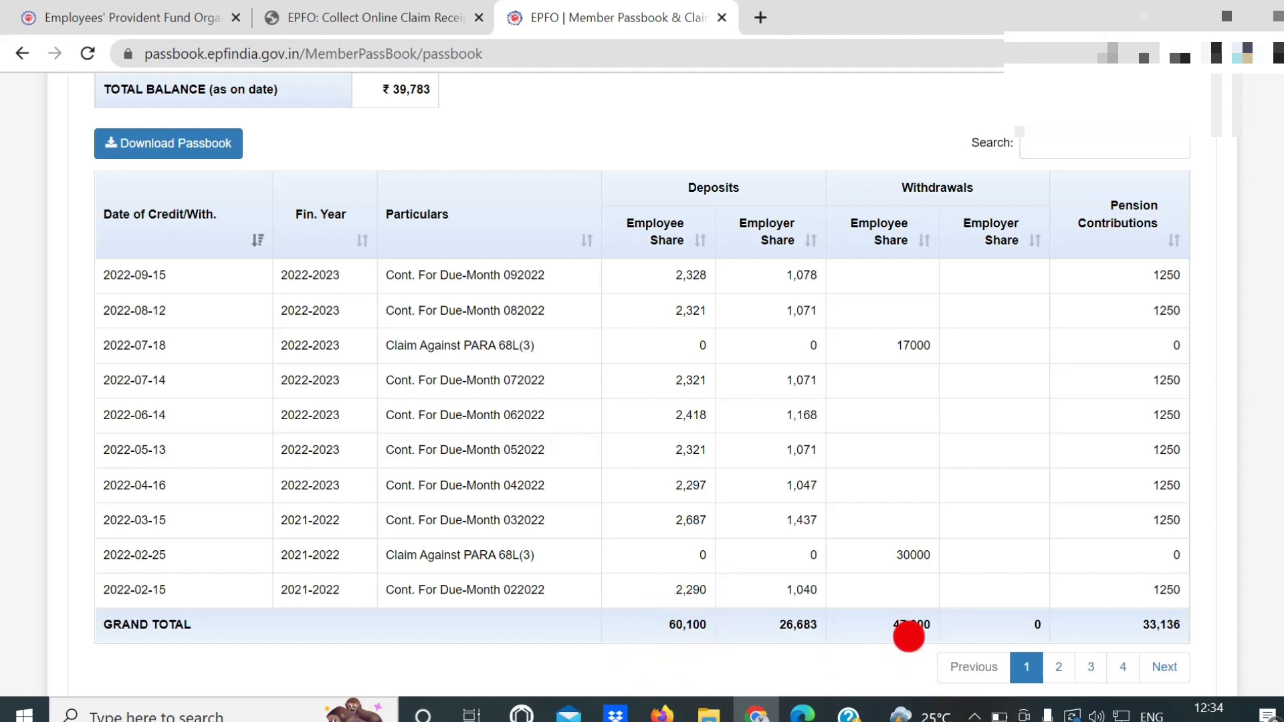
scroll(908, 636, "up", 3)
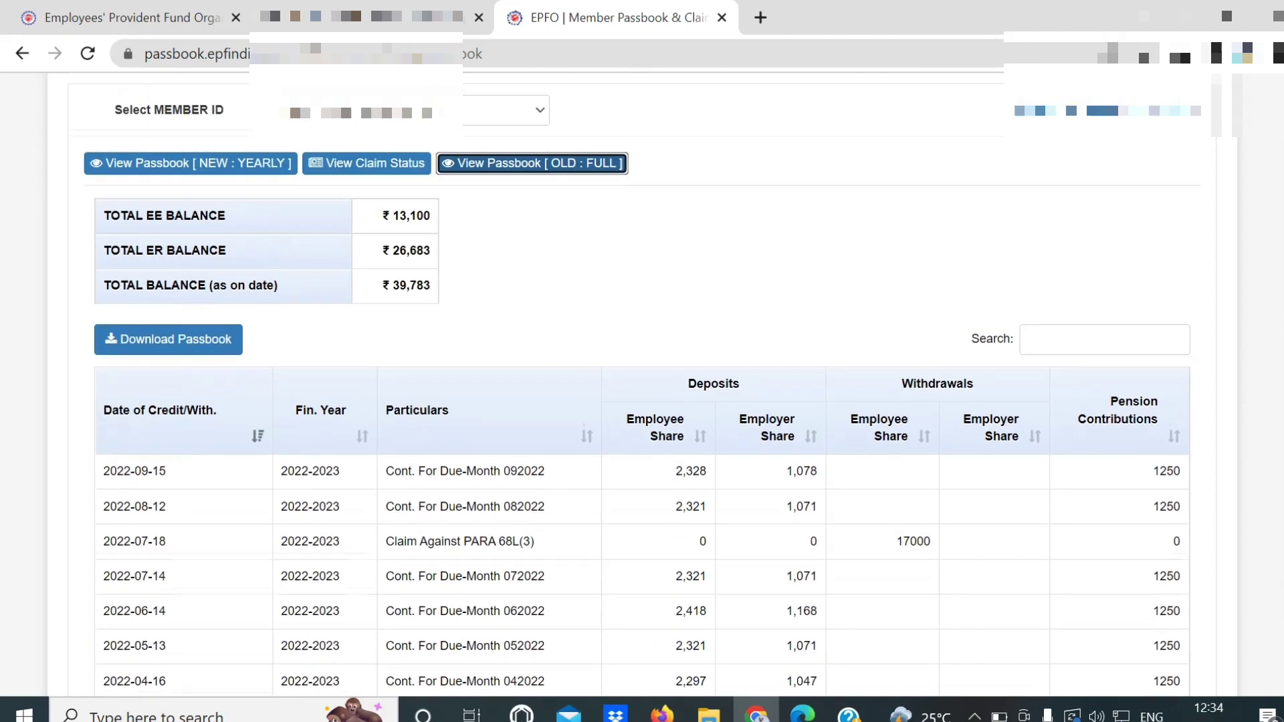